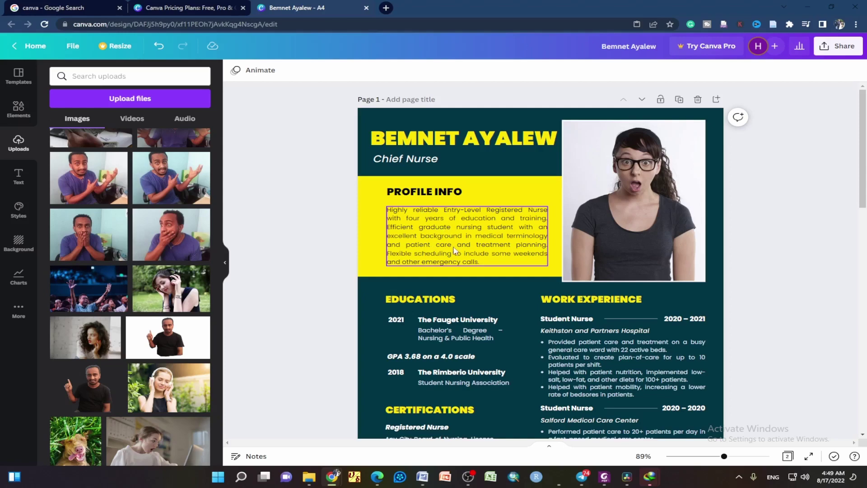
{"action": "scroll", "coordinate": [442, 245], "scroll_direction": "down", "scroll_amount": 3}
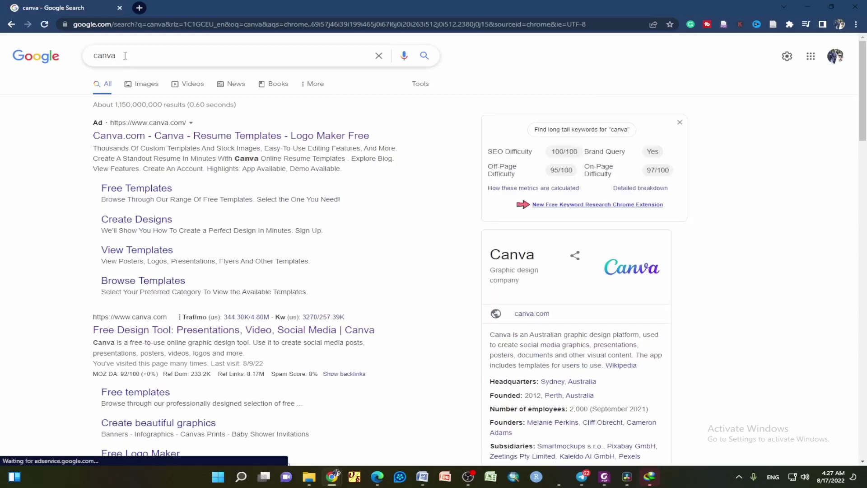
- Open the Canva ad from the Google results in a new tab and switch to it
{"action": "right_click", "coordinate": [252, 137]}
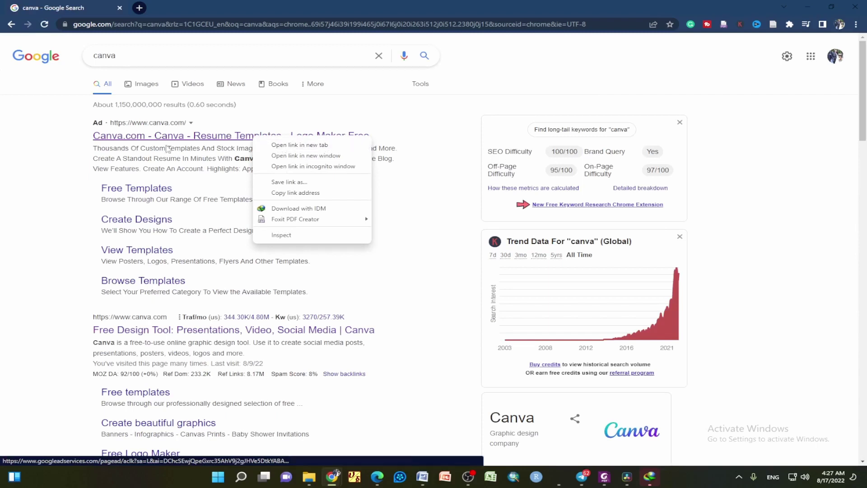
{"action": "left_click", "coordinate": [112, 144]}
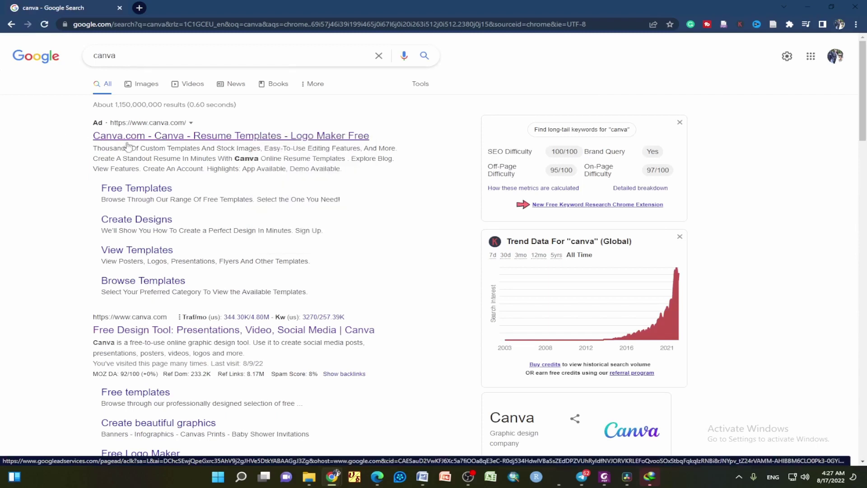
{"action": "right_click", "coordinate": [222, 137]}
{"action": "left_click", "coordinate": [289, 147]}
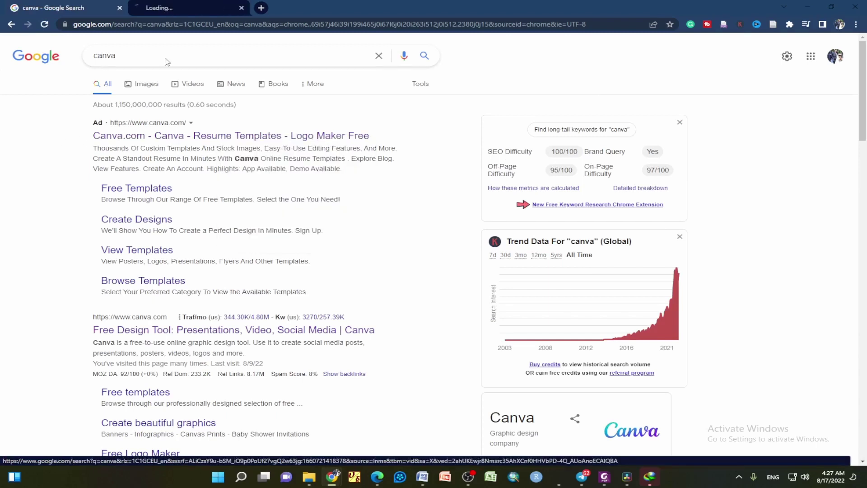
{"action": "left_click", "coordinate": [181, 9]}
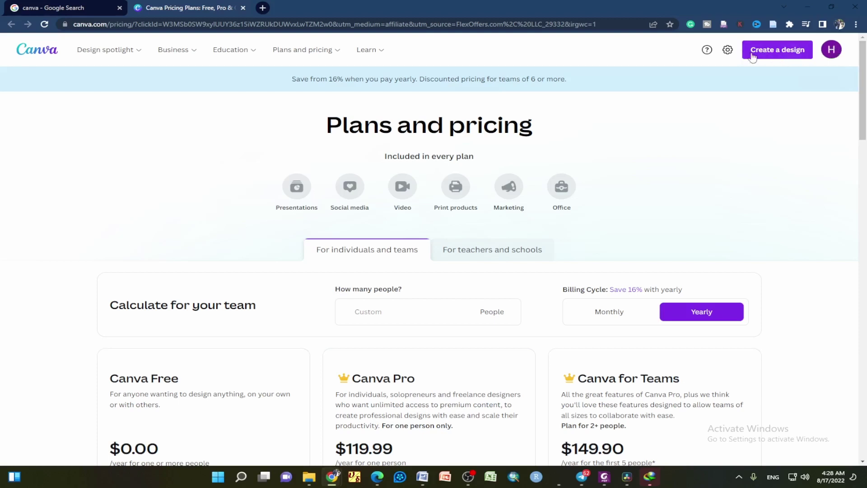
- Start a new design from Create a design to look up resume formats
{"action": "left_click", "coordinate": [773, 53]}
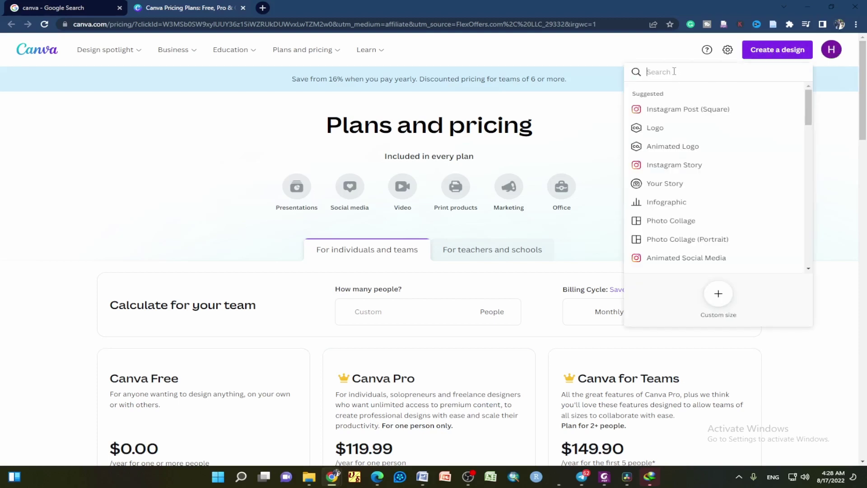
{"action": "type", "text": "res"}
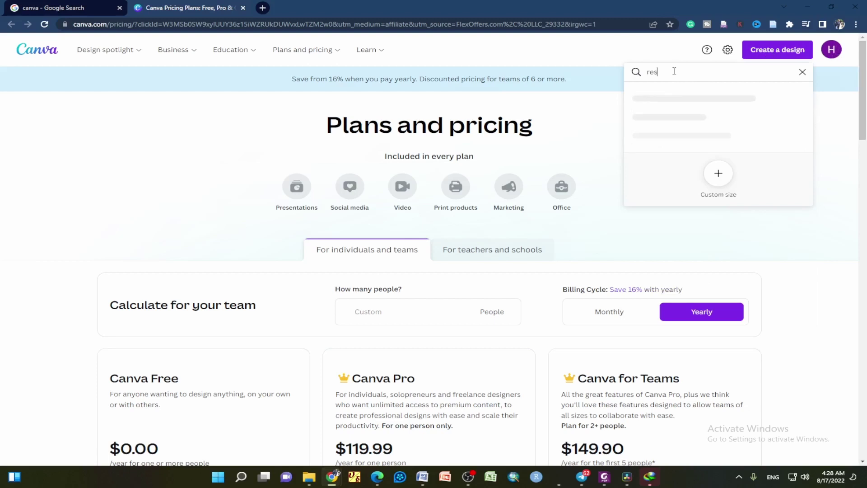
{"action": "type", "text": "ume"}
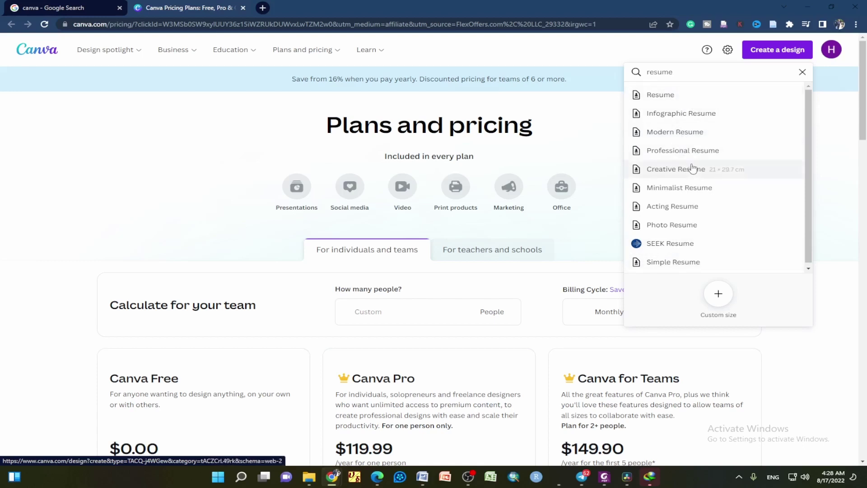
- Pick the Resume suggestion to begin a new A4 resume design
{"action": "left_click", "coordinate": [664, 98]}
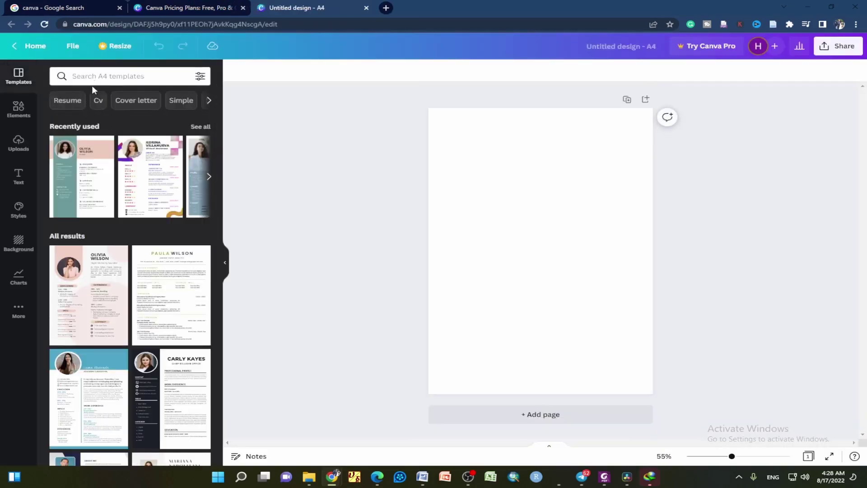
{"action": "mouse_move", "coordinate": [88, 295]}
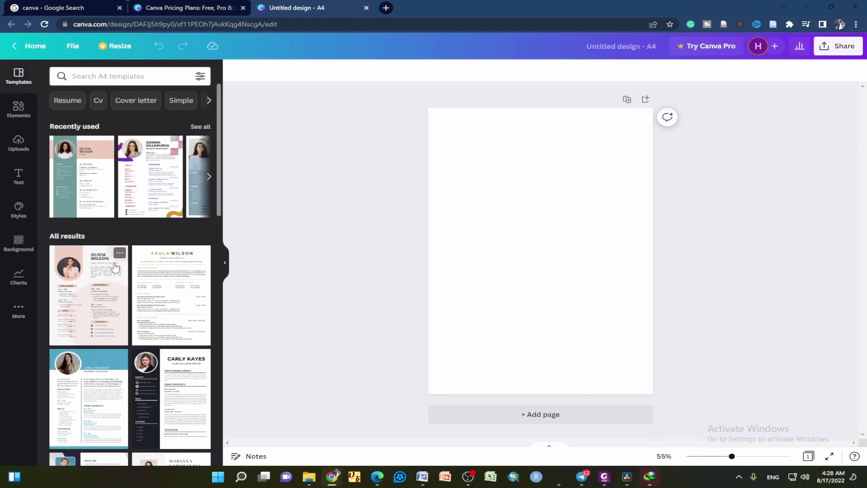
{"action": "scroll", "coordinate": [98, 255], "scroll_direction": "down", "scroll_amount": 2}
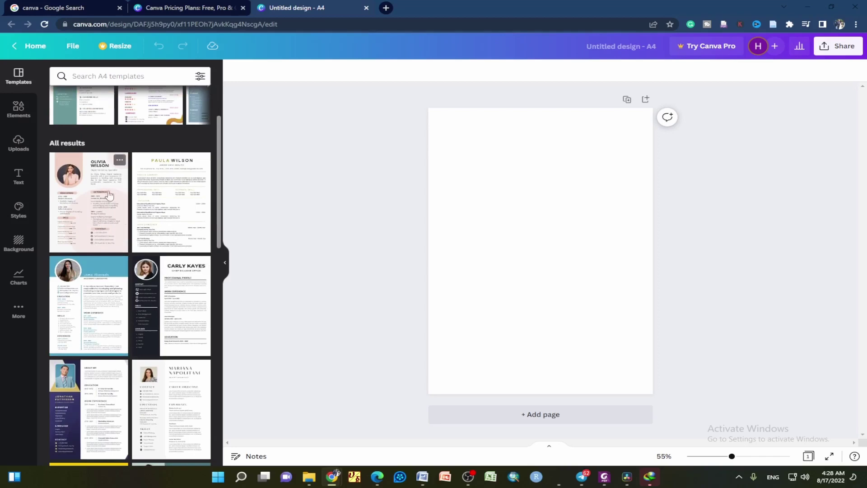
{"action": "scroll", "coordinate": [135, 204], "scroll_direction": "down", "scroll_amount": 2}
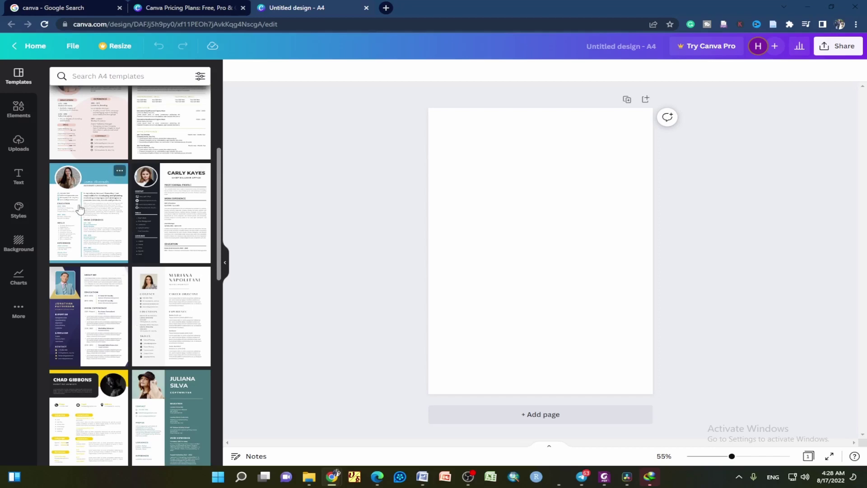
{"action": "scroll", "coordinate": [135, 271], "scroll_direction": "down", "scroll_amount": 2}
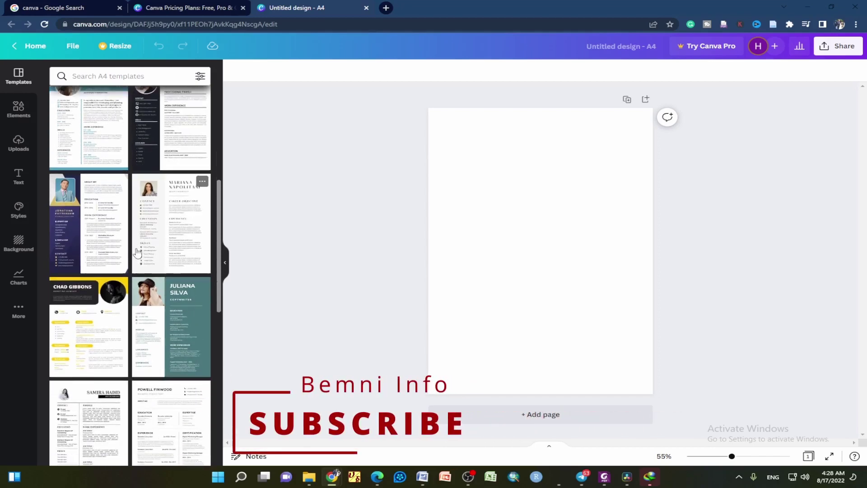
{"action": "mouse_move", "coordinate": [171, 223]}
{"action": "scroll", "coordinate": [157, 246], "scroll_direction": "down", "scroll_amount": 1}
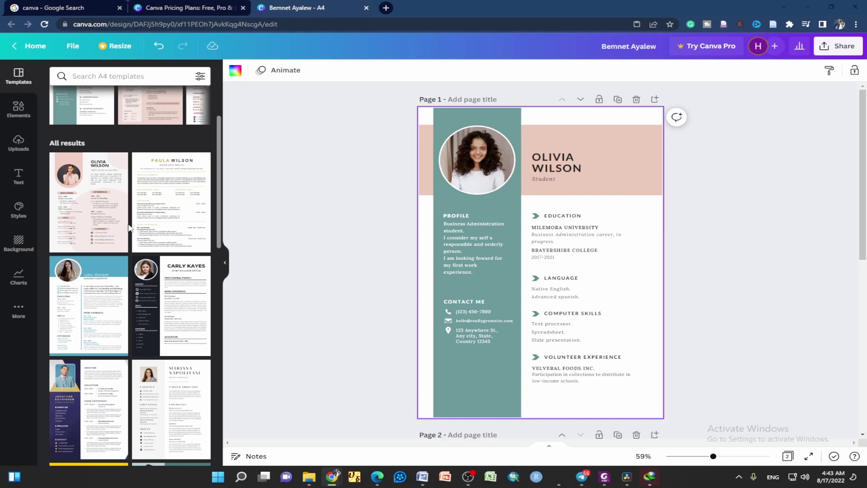
- Search templates for 'Nurse resume' and dismiss the Canva Pro upgrade popup
{"action": "left_click", "coordinate": [81, 76]}
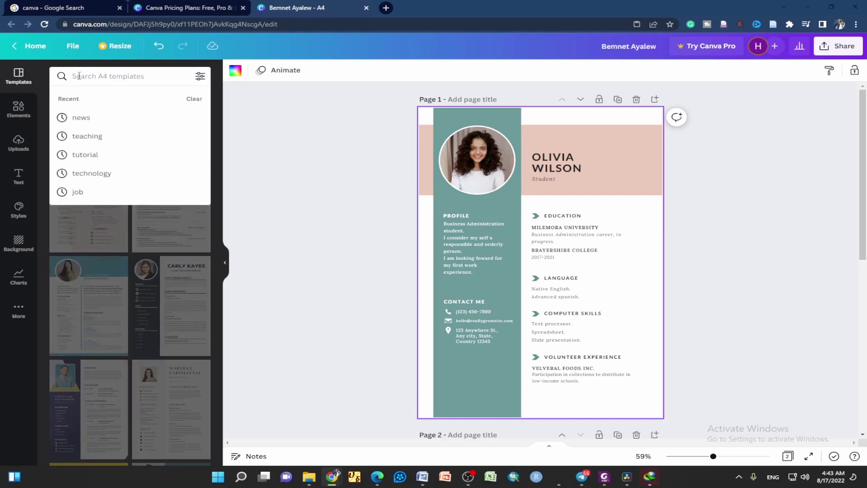
{"action": "type", "text": "Nurse resume"}
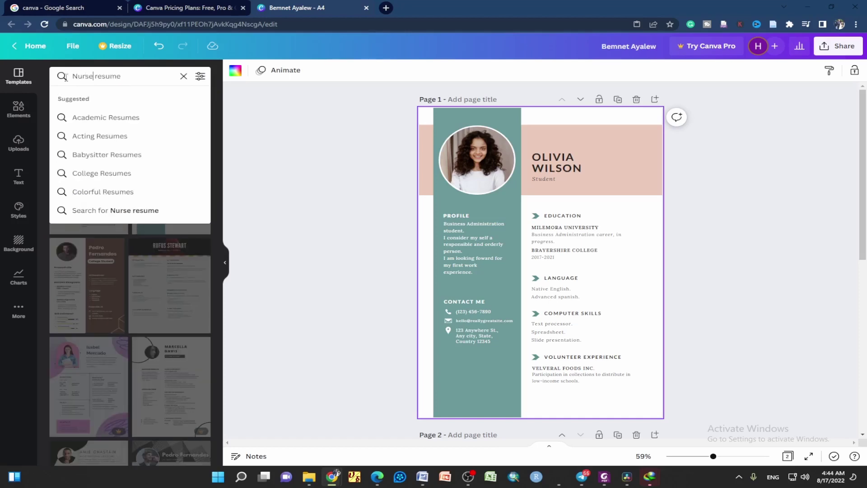
{"action": "key", "text": "Return"}
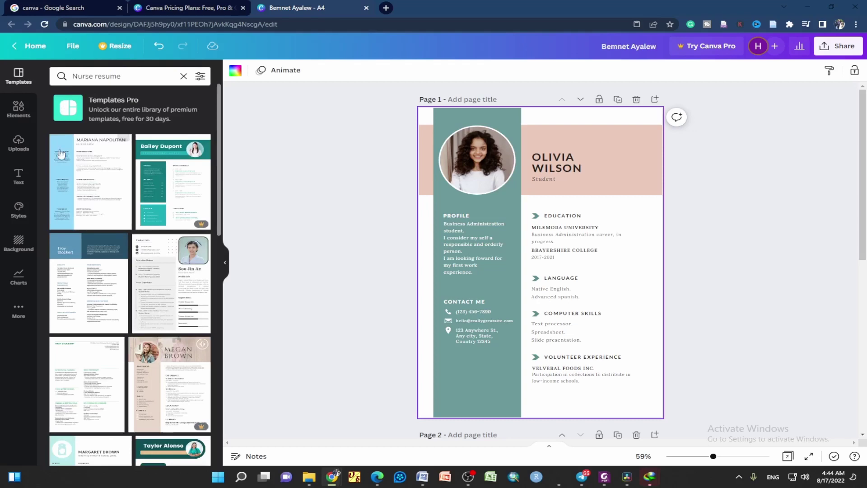
{"action": "left_click", "coordinate": [178, 173]}
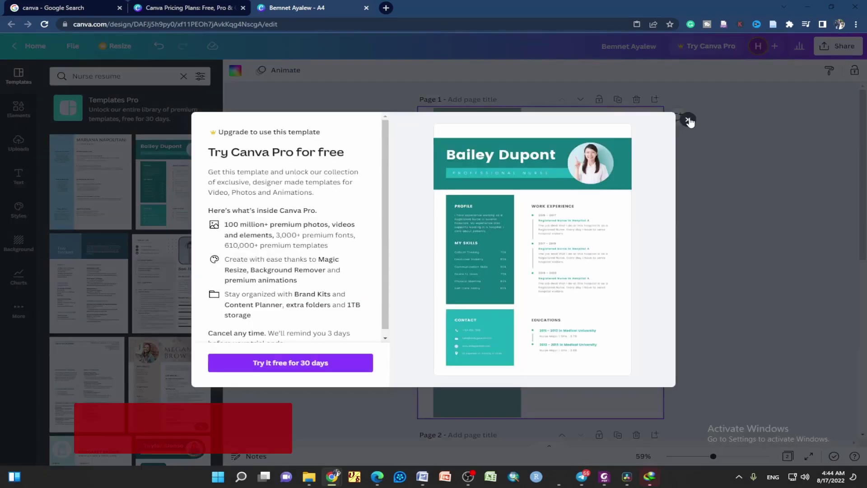
{"action": "left_click", "coordinate": [689, 123]}
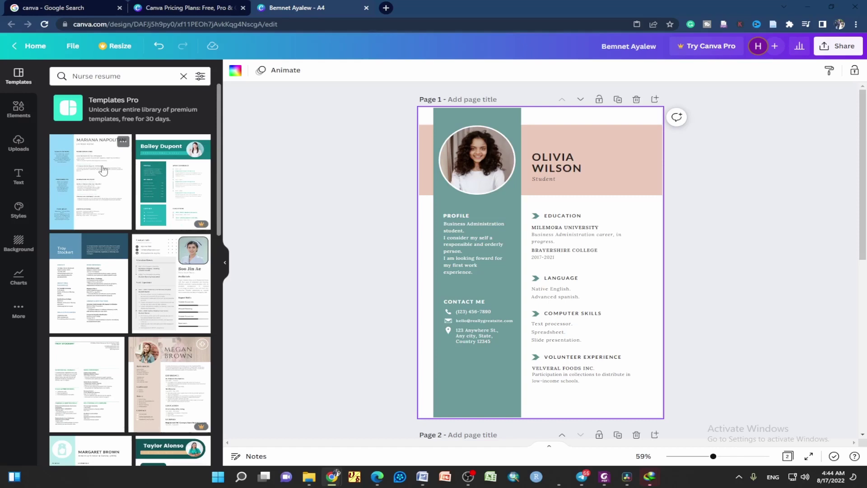
{"action": "mouse_move", "coordinate": [88, 283]}
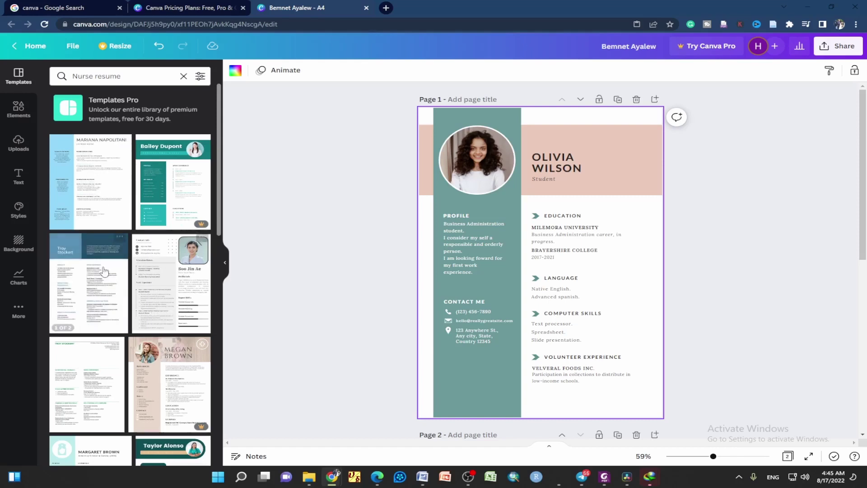
{"action": "scroll", "coordinate": [155, 292], "scroll_direction": "down", "scroll_amount": 2}
{"action": "scroll", "coordinate": [102, 277], "scroll_direction": "down", "scroll_amount": 2}
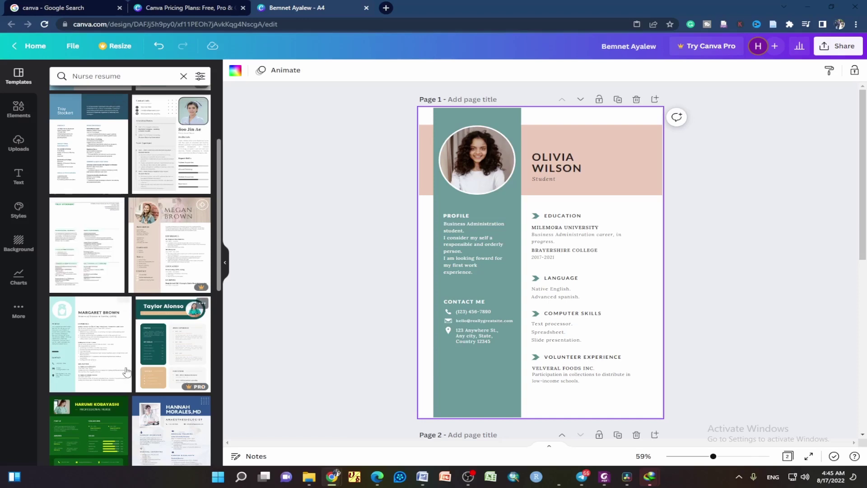
{"action": "scroll", "coordinate": [136, 366], "scroll_direction": "down", "scroll_amount": 3}
{"action": "scroll", "coordinate": [136, 367], "scroll_direction": "up", "scroll_amount": 2}
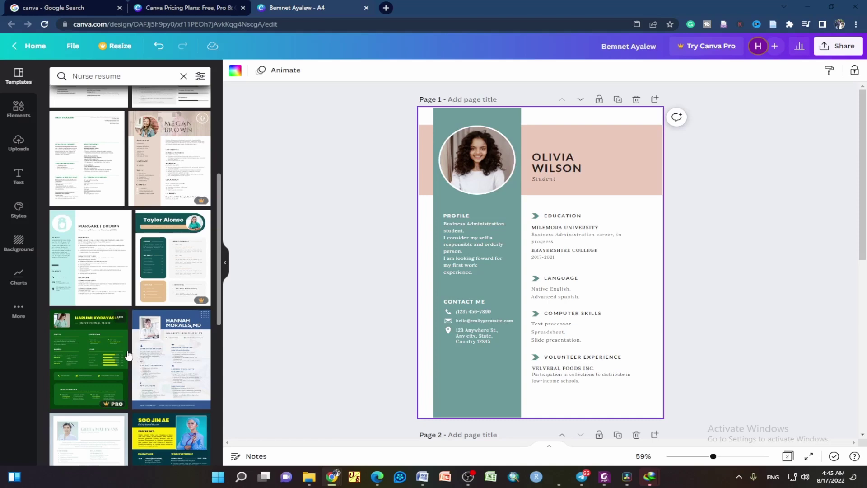
{"action": "scroll", "coordinate": [128, 355], "scroll_direction": "down", "scroll_amount": 2}
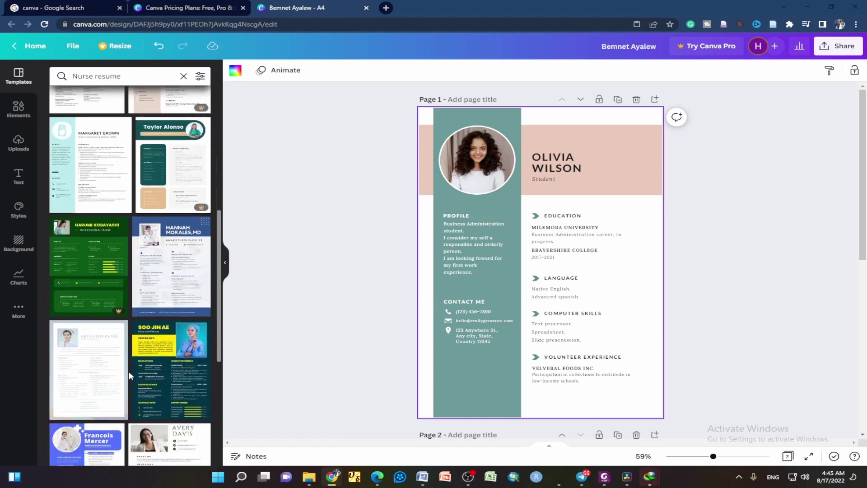
- Apply the teal-and-yellow Soo Jin Ae nurse template to page 1 and zoom in
{"action": "left_click", "coordinate": [156, 348]}
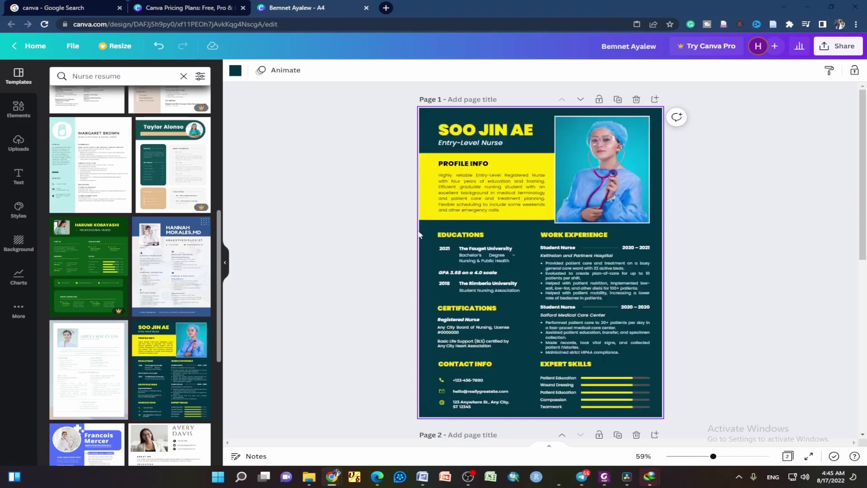
{"action": "left_click_drag", "start_coordinate": [713, 456], "coordinate": [723, 457]}
{"action": "scroll", "coordinate": [327, 218], "scroll_direction": "up", "scroll_amount": 3}
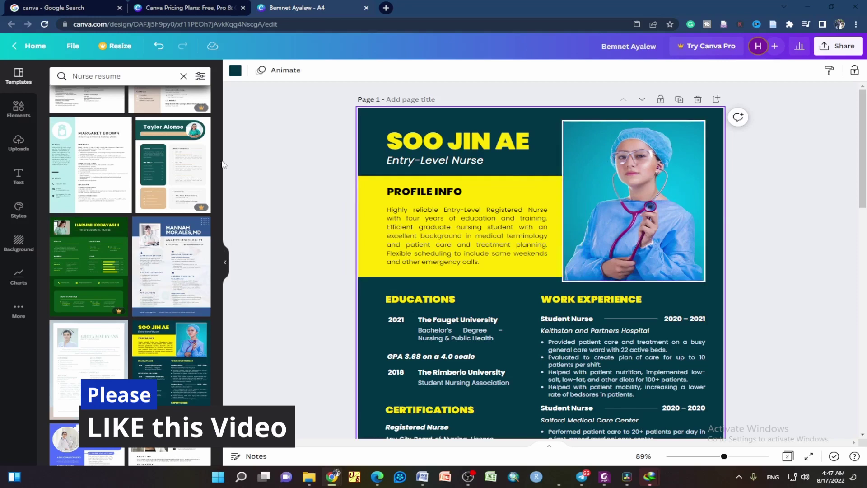
- Place the uploaded glasses portrait in the photo frame, enlarged and cropped to centre the face
{"action": "left_click", "coordinate": [18, 143]}
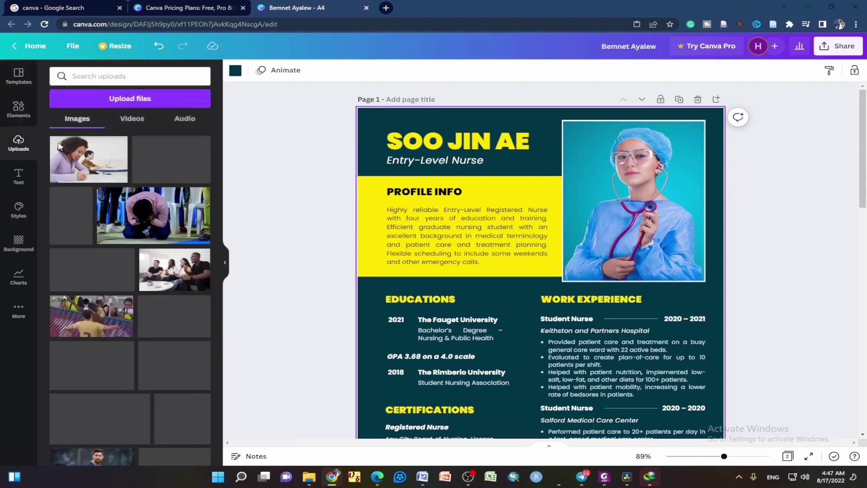
{"action": "scroll", "coordinate": [118, 219], "scroll_direction": "down", "scroll_amount": 5}
{"action": "scroll", "coordinate": [118, 218], "scroll_direction": "down", "scroll_amount": 5}
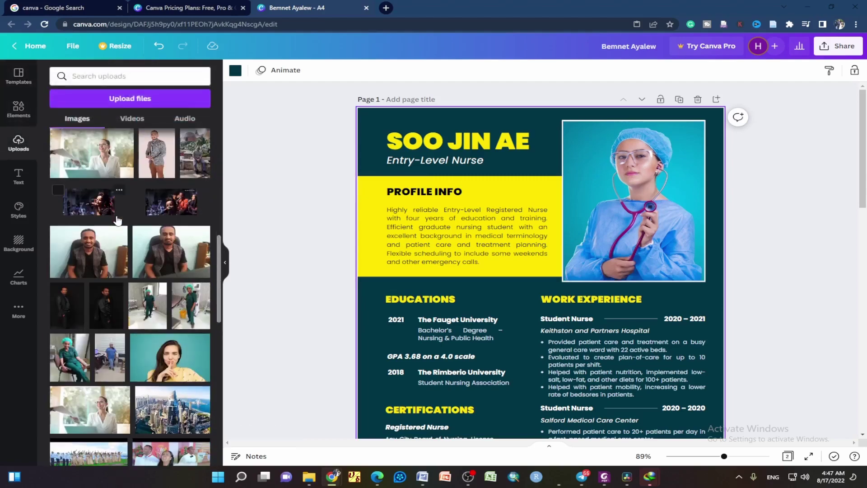
{"action": "scroll", "coordinate": [118, 219], "scroll_direction": "down", "scroll_amount": 5}
{"action": "scroll", "coordinate": [117, 219], "scroll_direction": "down", "scroll_amount": 5}
{"action": "scroll", "coordinate": [129, 257], "scroll_direction": "down", "scroll_amount": 5}
{"action": "scroll", "coordinate": [135, 268], "scroll_direction": "down", "scroll_amount": 5}
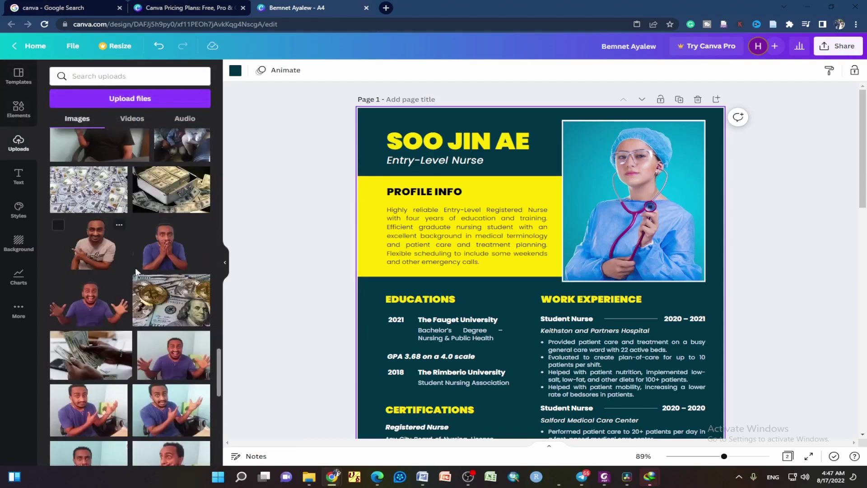
{"action": "scroll", "coordinate": [134, 268], "scroll_direction": "up", "scroll_amount": 5}
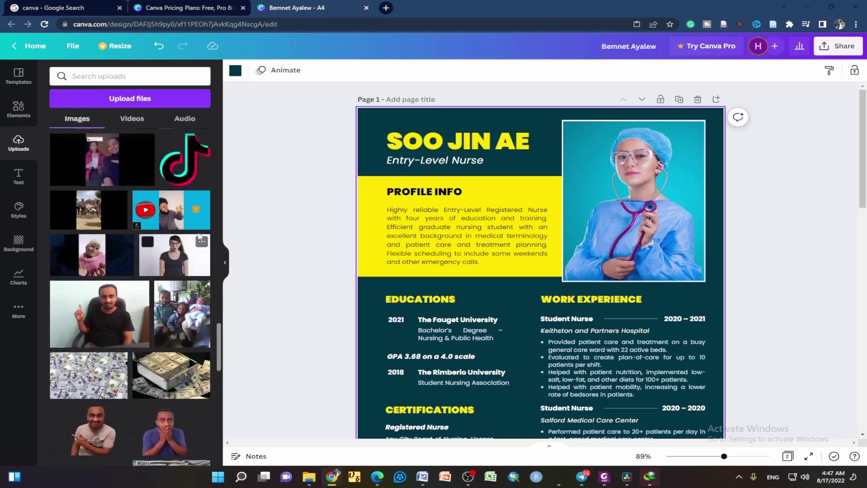
{"action": "mouse_move", "coordinate": [175, 255]}
{"action": "left_mouse_down"}
{"action": "mouse_move", "coordinate": [518, 167]}
{"action": "mouse_move", "coordinate": [623, 150]}
{"action": "left_mouse_up"}
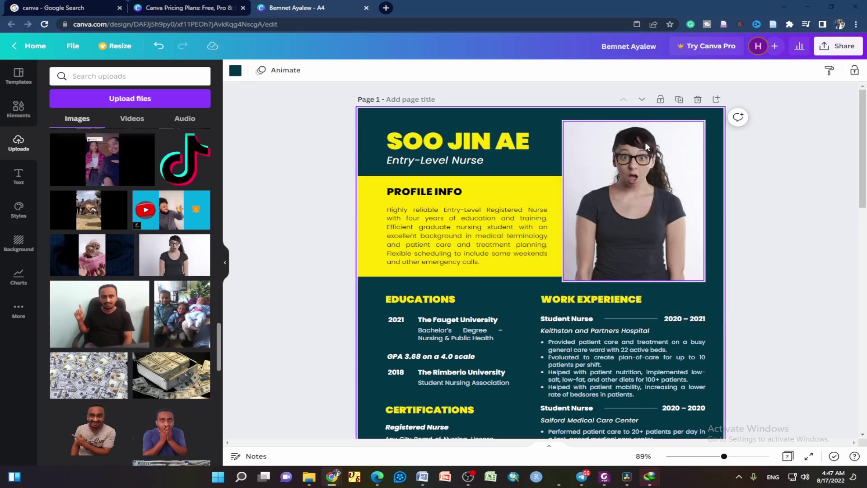
{"action": "double_click", "coordinate": [600, 144]}
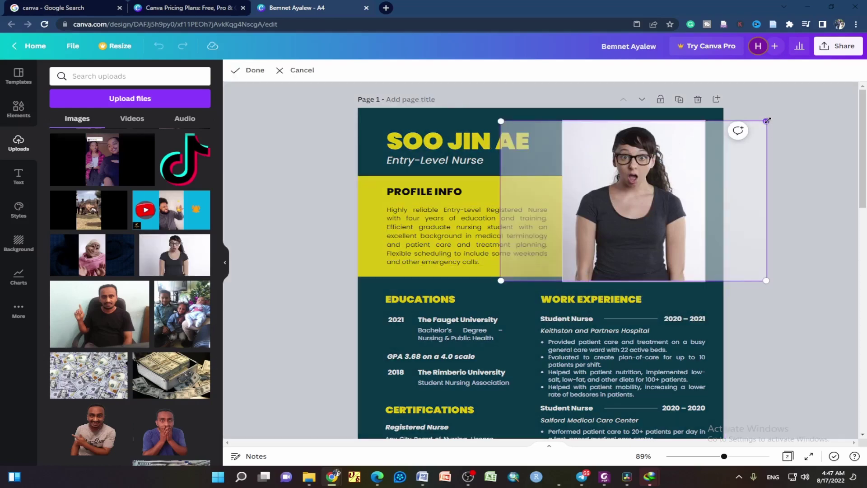
{"action": "mouse_move", "coordinate": [768, 120]}
{"action": "left_mouse_down"}
{"action": "mouse_move", "coordinate": [799, 96]}
{"action": "mouse_move", "coordinate": [786, 102]}
{"action": "left_mouse_up"}
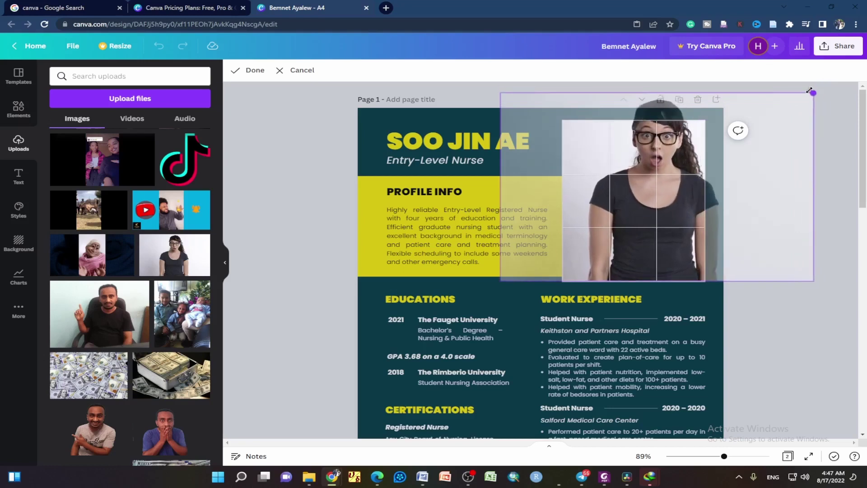
{"action": "left_click_drag", "start_coordinate": [647, 173], "coordinate": [628, 155]}
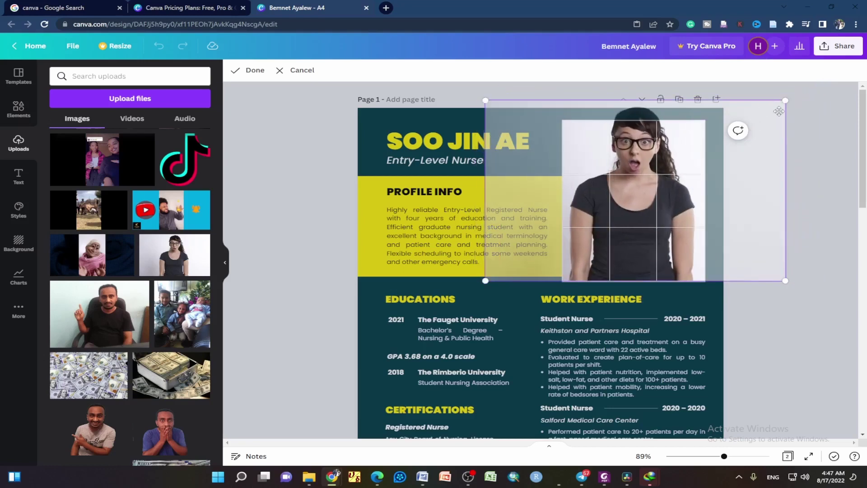
{"action": "mouse_move", "coordinate": [772, 112]}
{"action": "left_mouse_down"}
{"action": "mouse_move", "coordinate": [791, 135]}
{"action": "mouse_move", "coordinate": [781, 145]}
{"action": "left_mouse_up"}
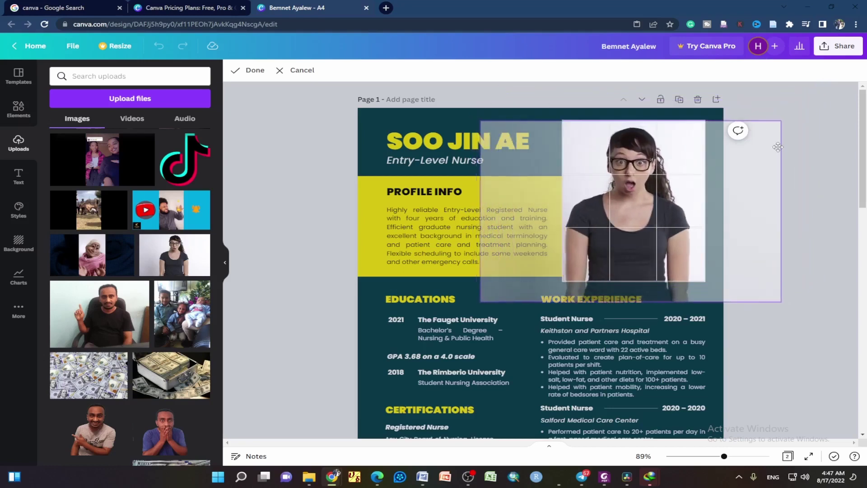
{"action": "key", "text": "Return"}
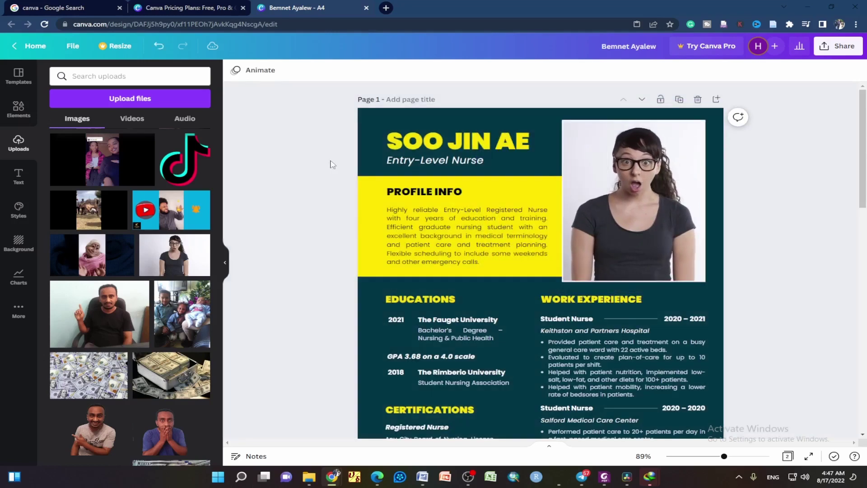
{"action": "left_click", "coordinate": [501, 142]}
{"action": "double_click", "coordinate": [528, 144]}
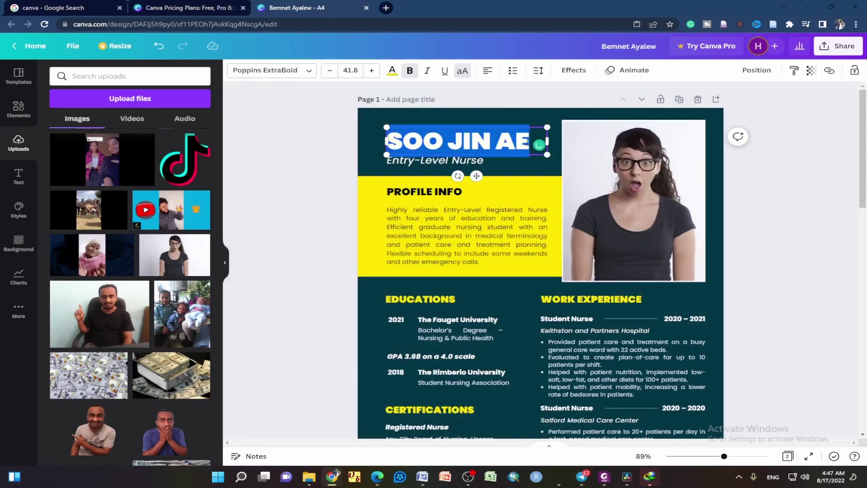
{"action": "type", "text": "BEMN"}
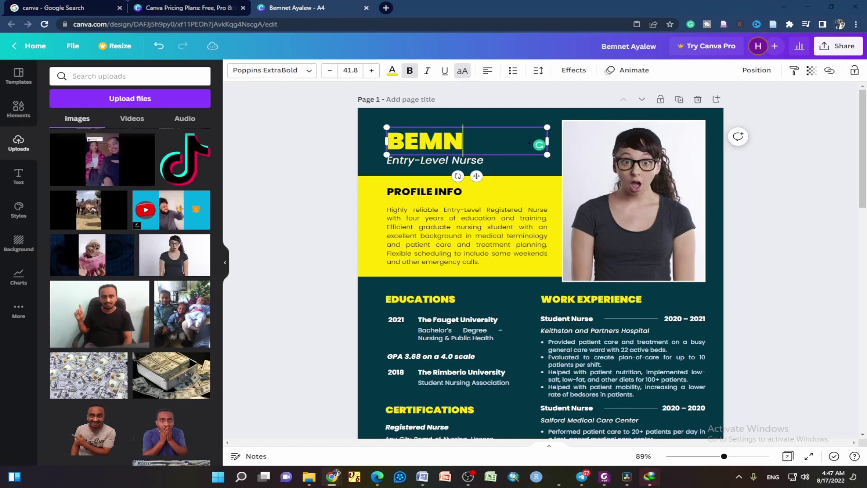
{"action": "type", "text": "ET AYA"}
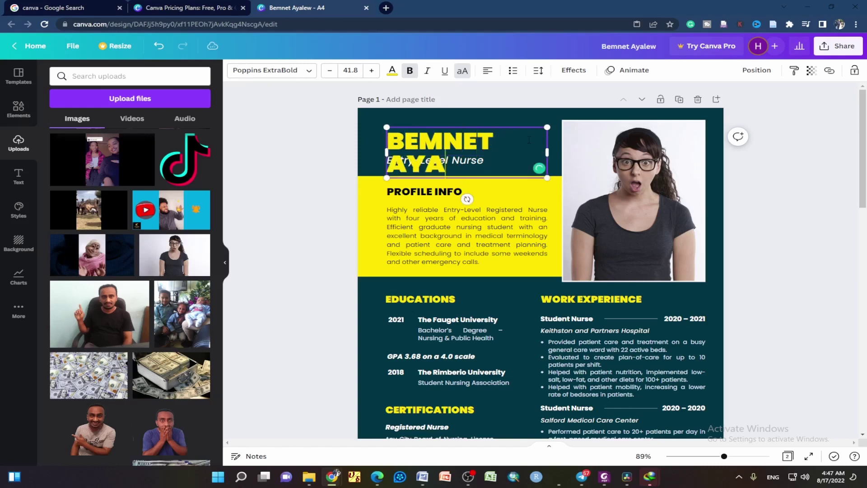
{"action": "type", "text": "LEW"}
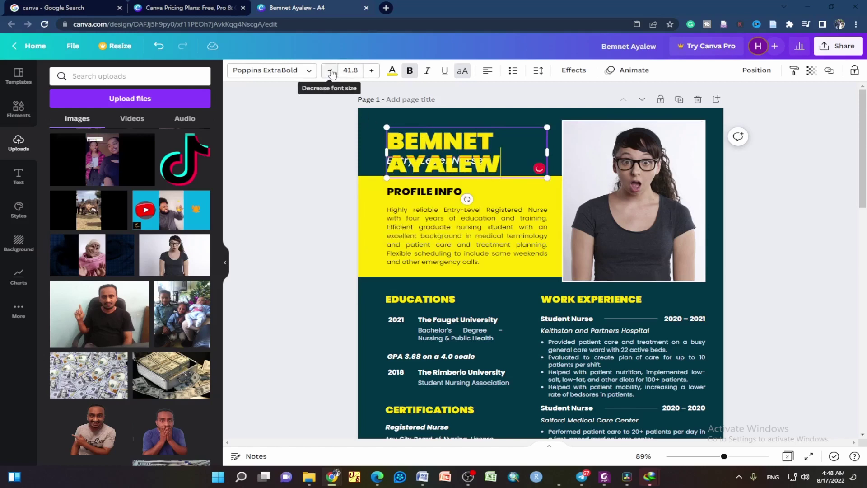
{"action": "left_click", "coordinate": [330, 71]}
{"action": "left_click", "coordinate": [330, 71]}
{"action": "left_click", "coordinate": [330, 71]}
{"action": "left_click", "coordinate": [329, 71]}
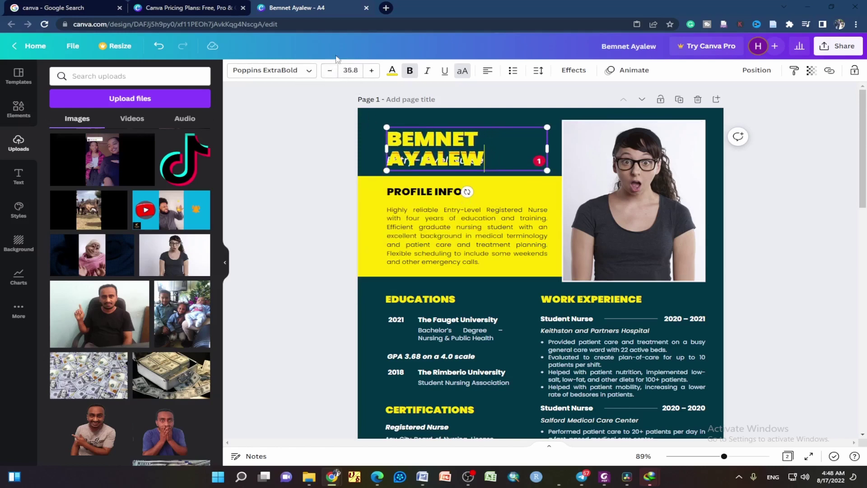
{"action": "left_click", "coordinate": [330, 70]}
{"action": "left_click_drag", "start_coordinate": [547, 147], "coordinate": [575, 139]}
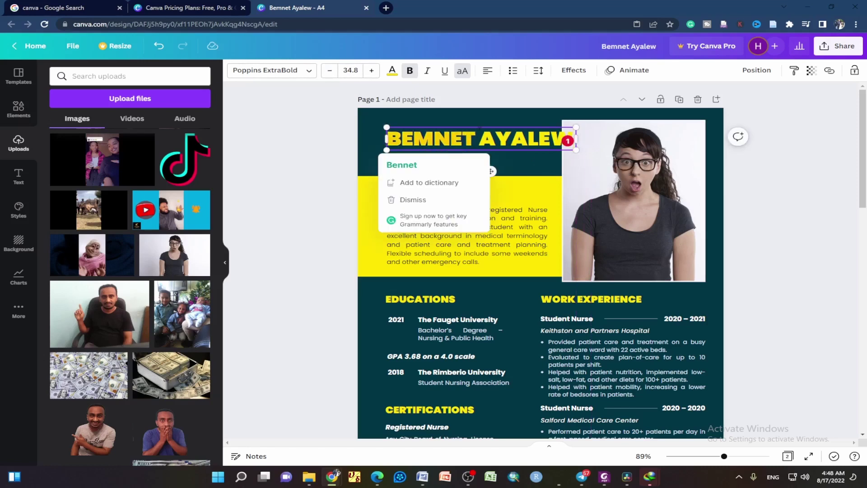
{"action": "left_click", "coordinate": [365, 121]}
{"action": "left_click", "coordinate": [440, 136]}
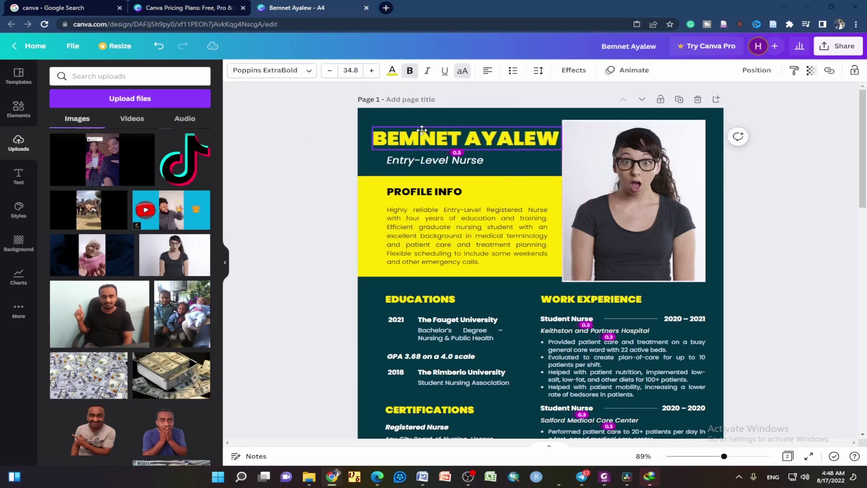
{"action": "left_click_drag", "start_coordinate": [423, 129], "coordinate": [422, 129]}
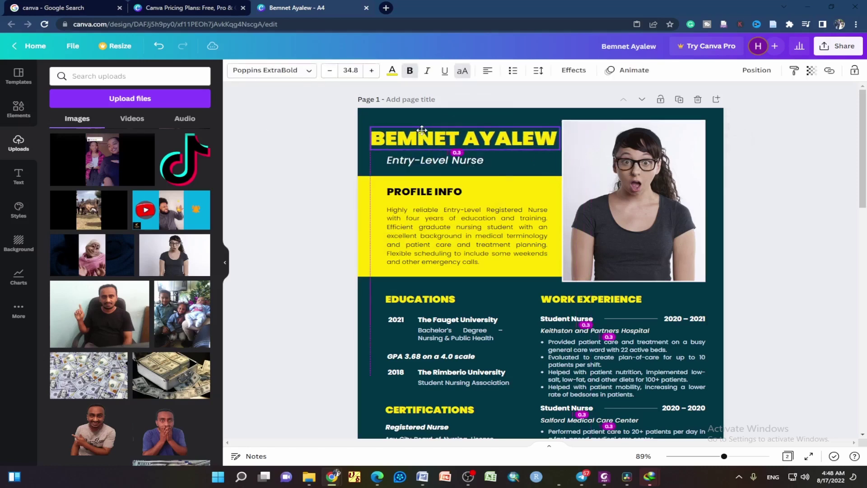
{"action": "left_click", "coordinate": [319, 139]}
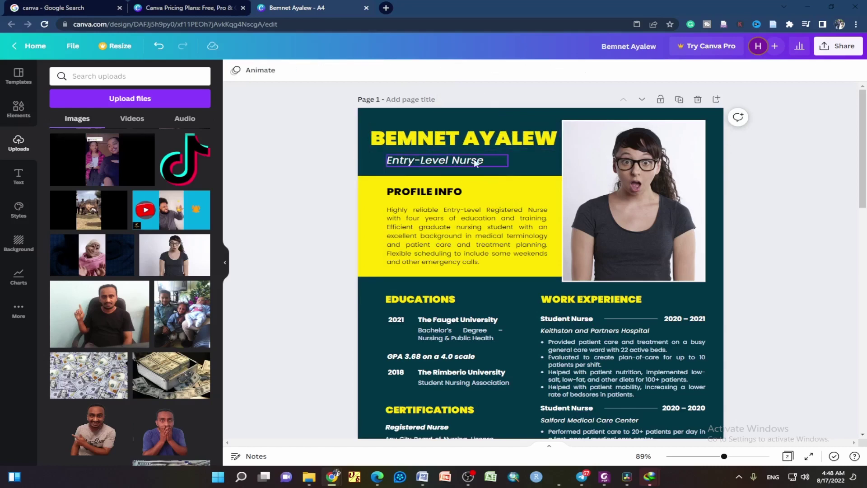
- Change the subtitle from Entry-Level Nurse to Chief Nurse and nudge it slightly left
{"action": "left_click", "coordinate": [432, 163]}
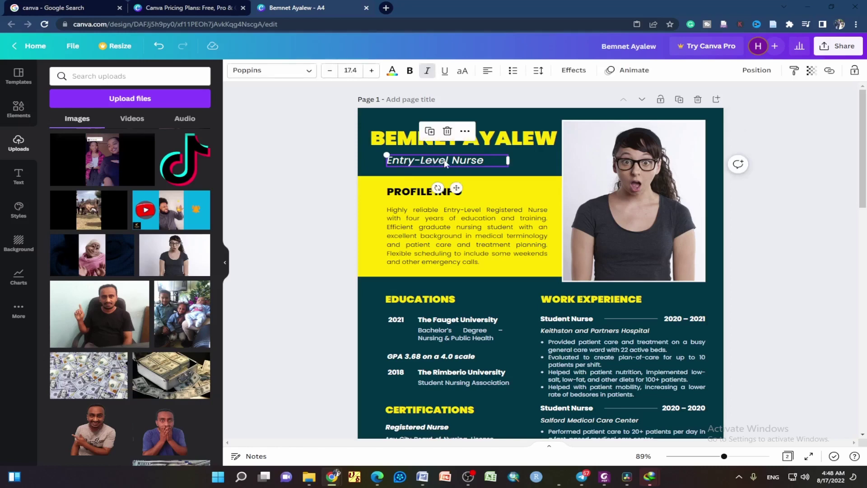
{"action": "double_click", "coordinate": [446, 163]}
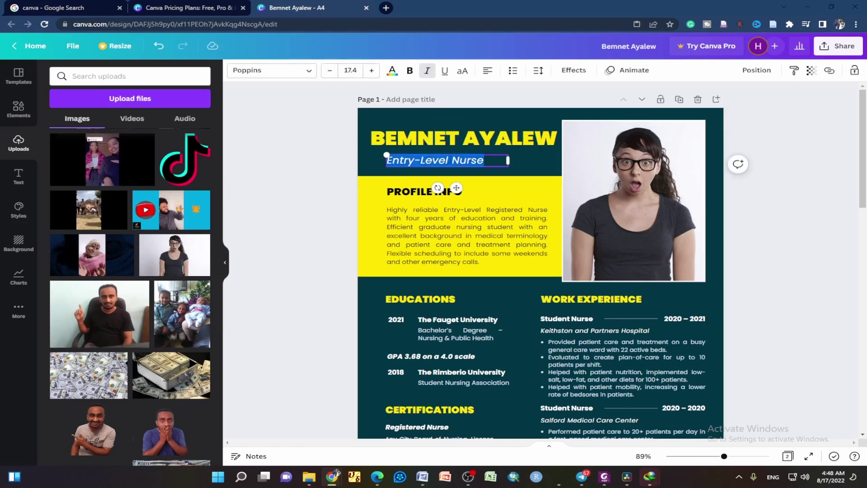
{"action": "left_click_drag", "start_coordinate": [451, 162], "coordinate": [388, 161]}
{"action": "type", "text": "Chief"}
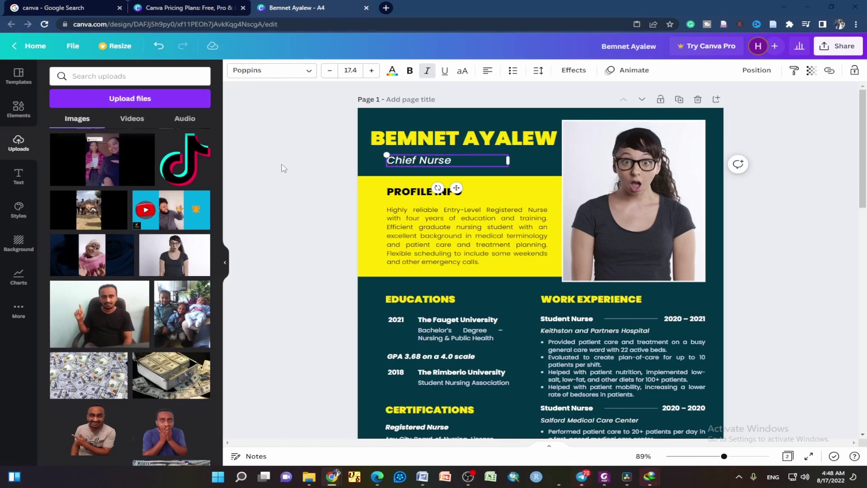
{"action": "left_click", "coordinate": [312, 168]}
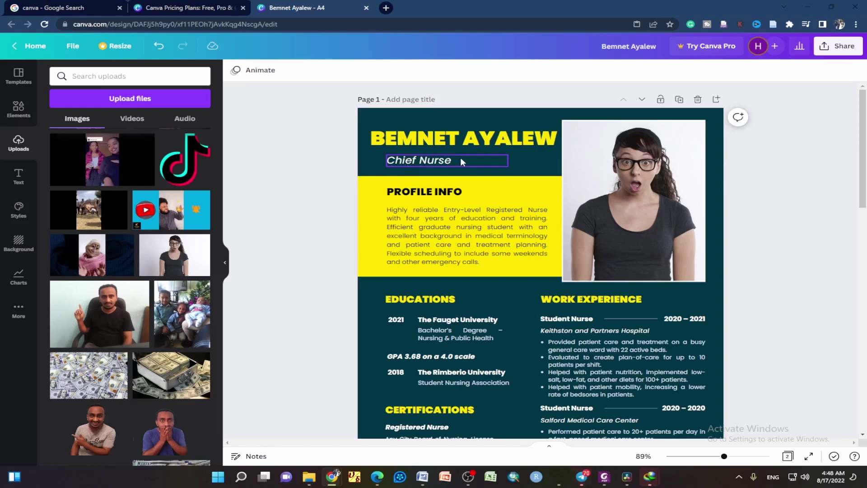
{"action": "left_click_drag", "start_coordinate": [463, 161], "coordinate": [448, 160]}
{"action": "left_click", "coordinate": [305, 168]}
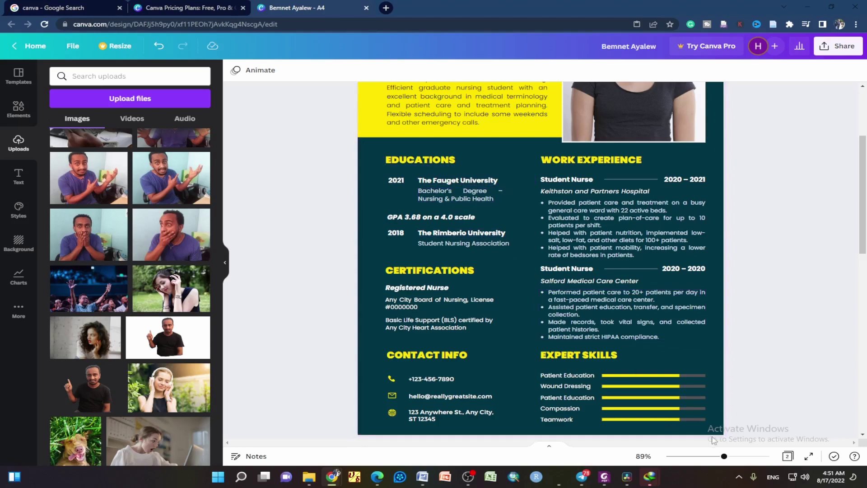
{"action": "left_click_drag", "start_coordinate": [725, 456], "coordinate": [730, 456]}
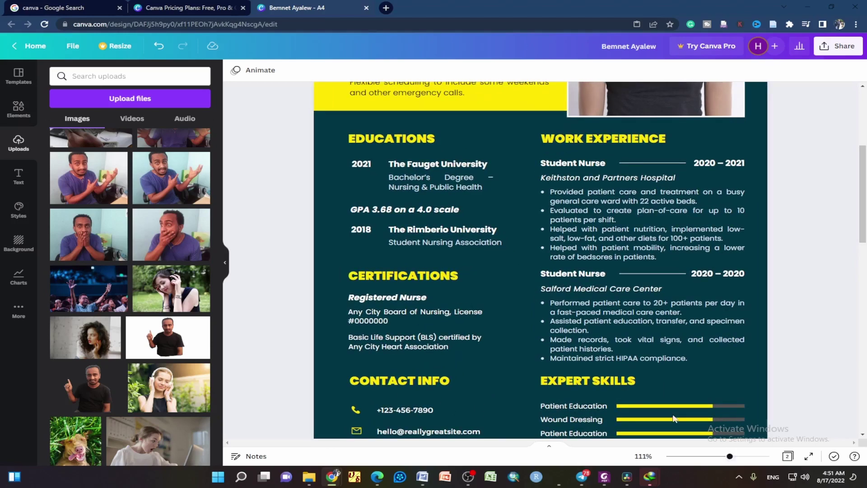
{"action": "double_click", "coordinate": [415, 167]}
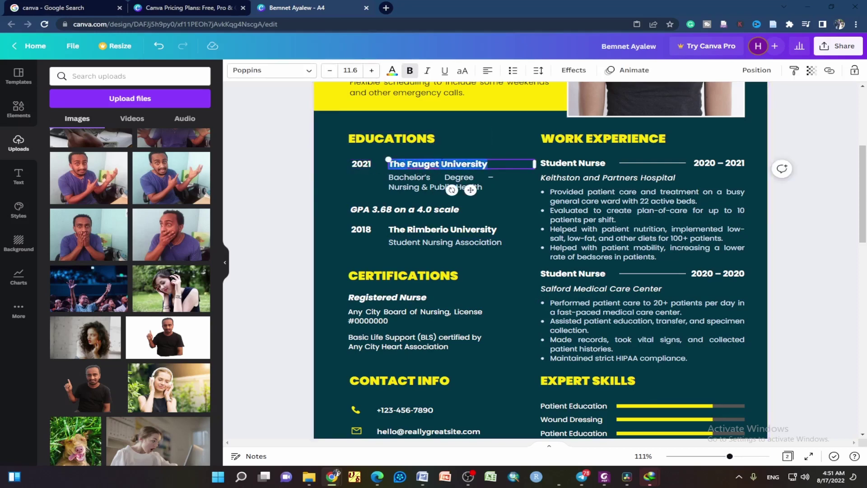
{"action": "left_click", "coordinate": [406, 164]}
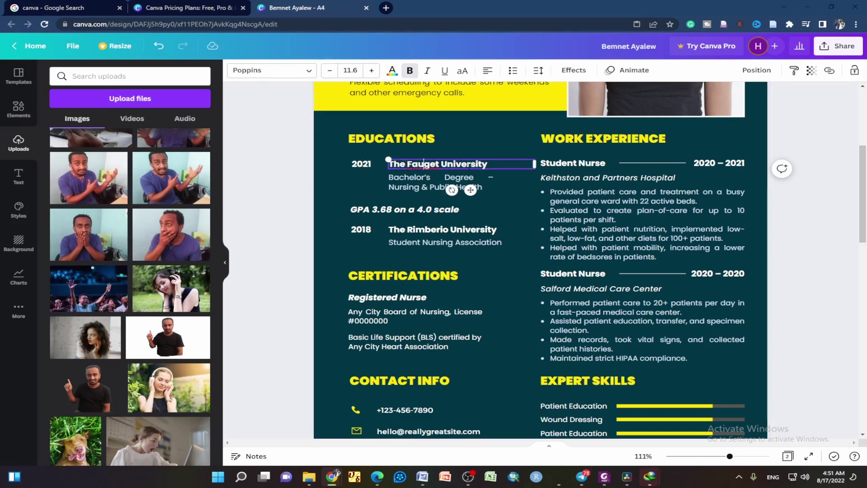
{"action": "left_click", "coordinate": [411, 182]}
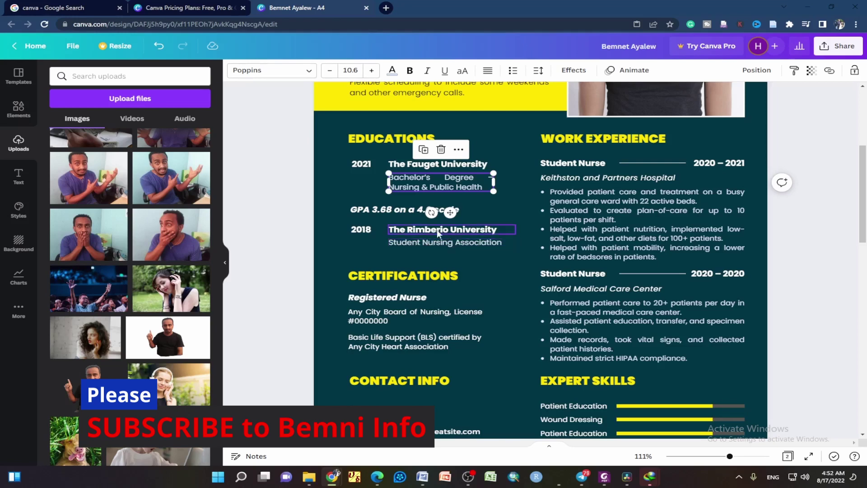
{"action": "scroll", "coordinate": [434, 231], "scroll_direction": "down", "scroll_amount": 2}
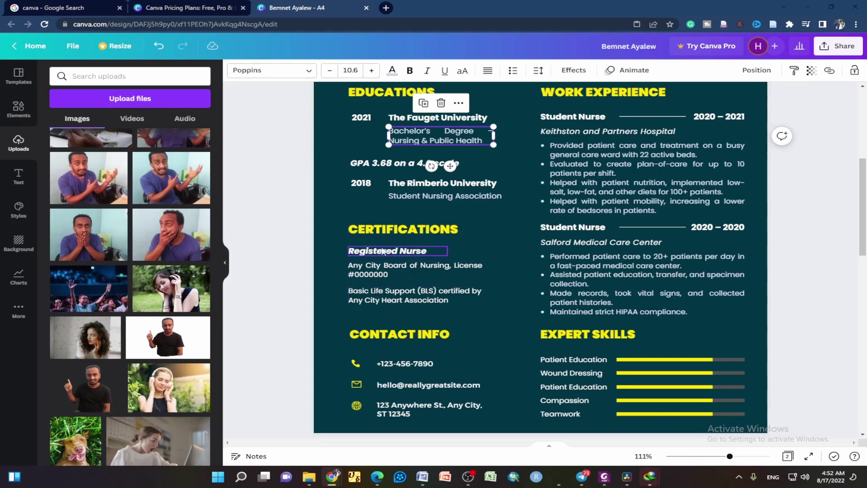
{"action": "scroll", "coordinate": [383, 251], "scroll_direction": "down", "scroll_amount": 1}
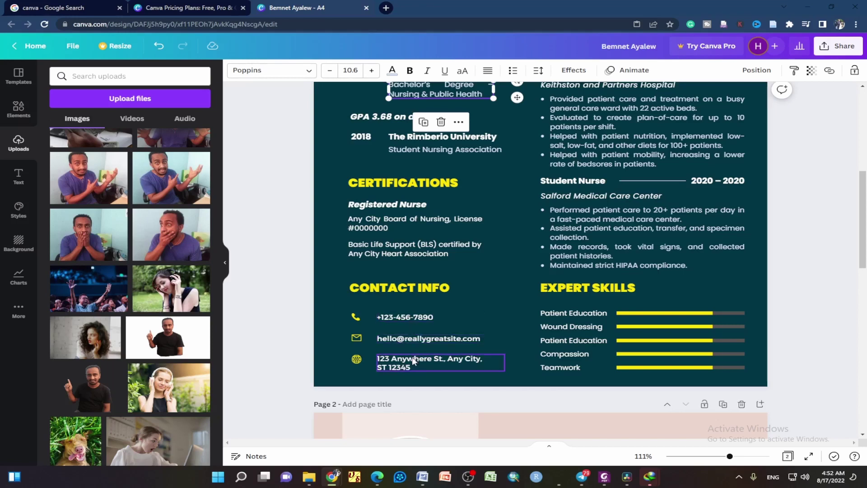
{"action": "scroll", "coordinate": [521, 308], "scroll_direction": "up", "scroll_amount": 5}
{"action": "scroll", "coordinate": [521, 308], "scroll_direction": "up", "scroll_amount": 2}
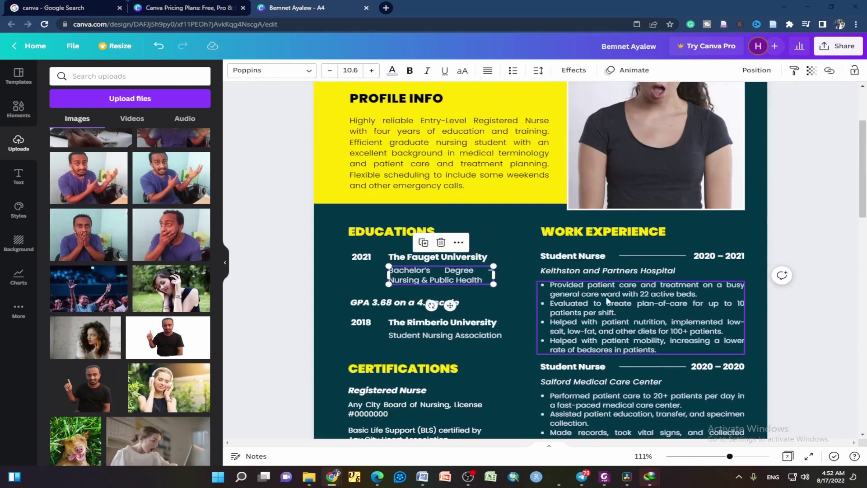
{"action": "scroll", "coordinate": [637, 206], "scroll_direction": "down", "scroll_amount": 2}
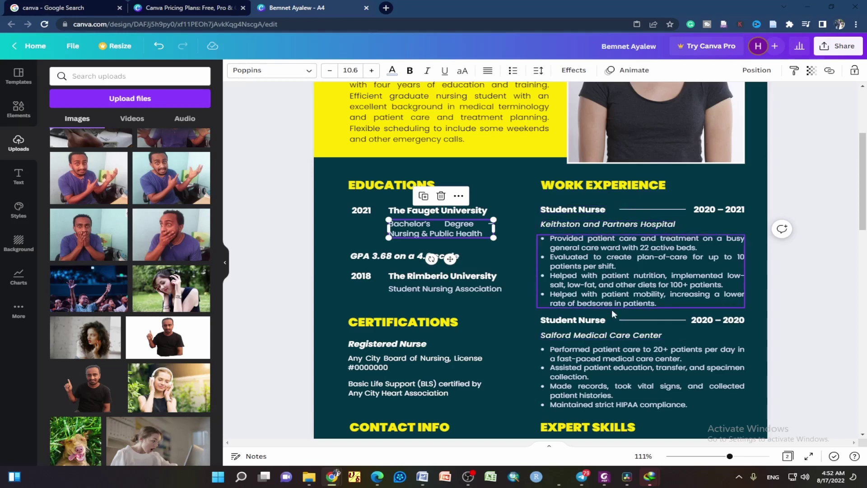
{"action": "scroll", "coordinate": [596, 323], "scroll_direction": "down", "scroll_amount": 3}
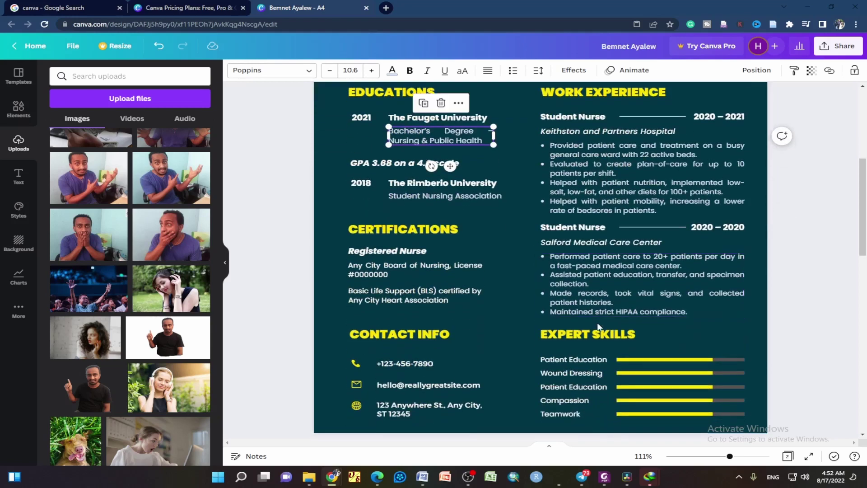
{"action": "scroll", "coordinate": [596, 313], "scroll_direction": "down", "scroll_amount": 3}
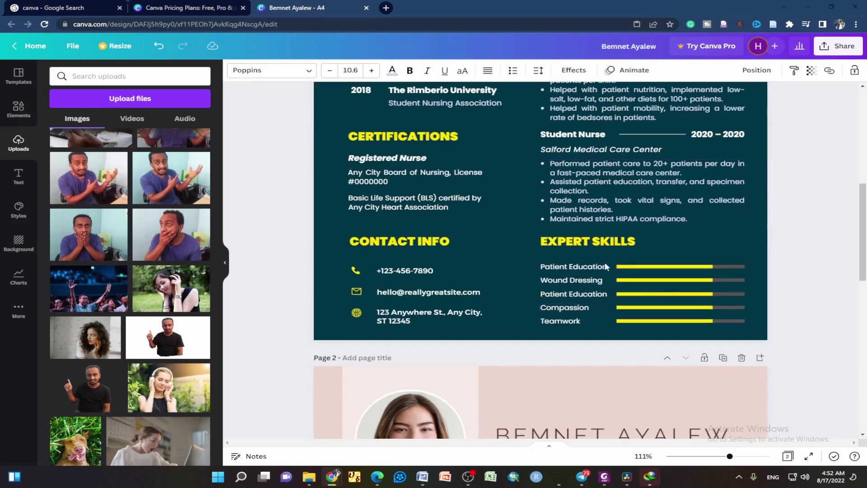
{"action": "scroll", "coordinate": [606, 266], "scroll_direction": "up", "scroll_amount": 1}
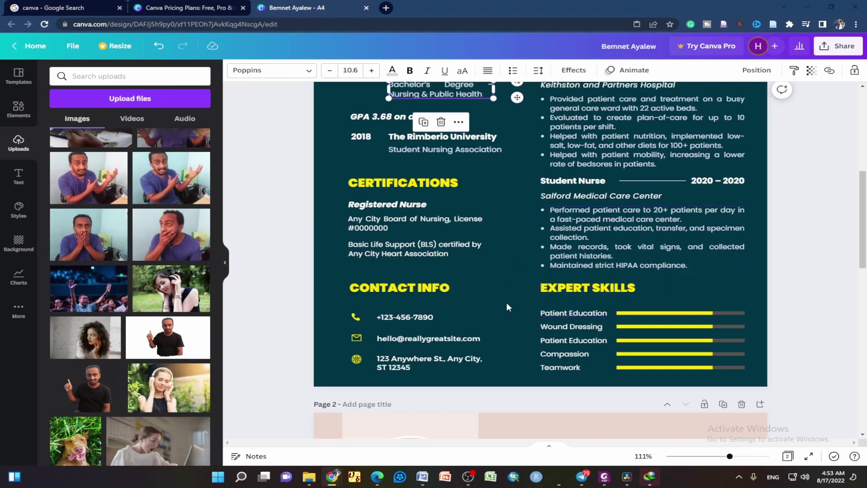
{"action": "scroll", "coordinate": [506, 302], "scroll_direction": "up", "scroll_amount": 1}
{"action": "scroll", "coordinate": [504, 264], "scroll_direction": "up", "scroll_amount": 4}
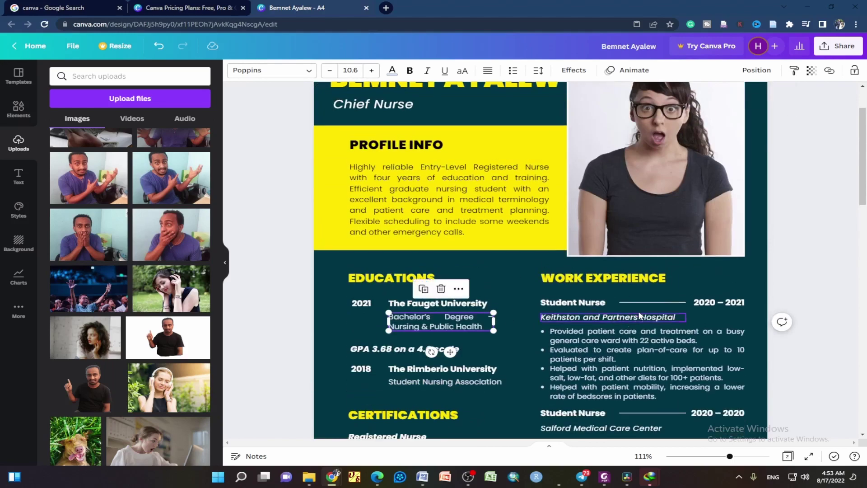
{"action": "scroll", "coordinate": [639, 315], "scroll_direction": "up", "scroll_amount": 3}
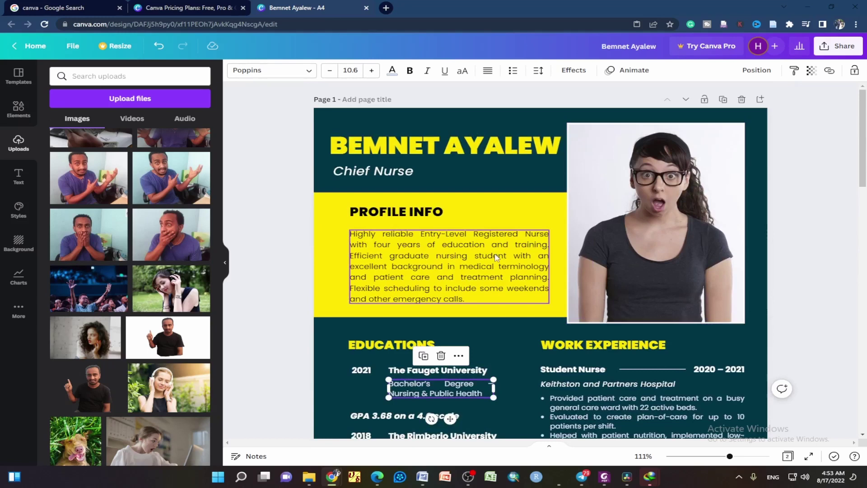
- Download the resume from Share > Download with PDF Standard as the file type
{"action": "double_click", "coordinate": [636, 48]}
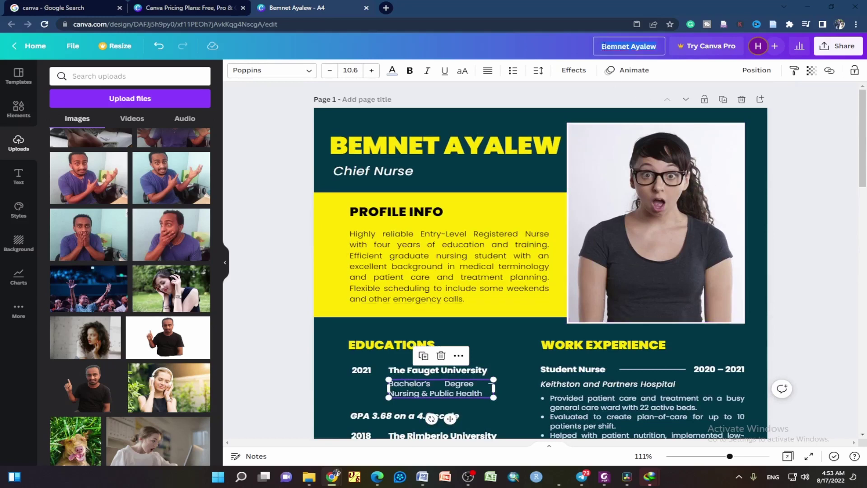
{"action": "left_click", "coordinate": [838, 46]}
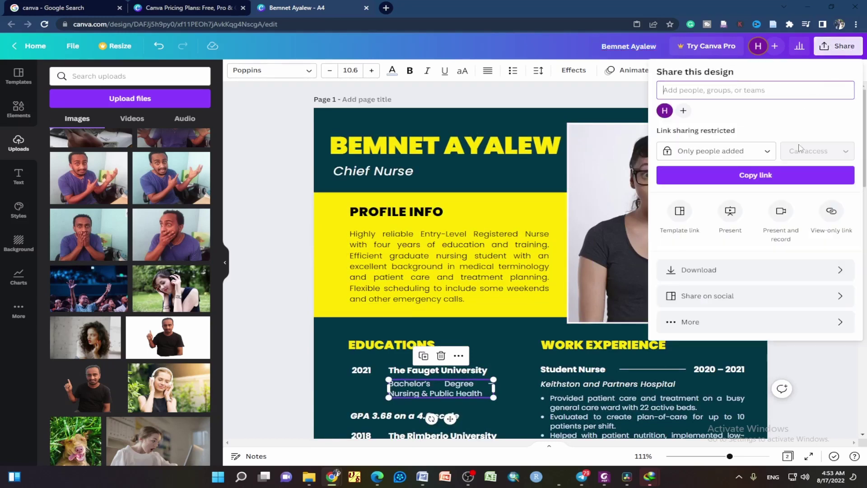
{"action": "left_click", "coordinate": [755, 269]}
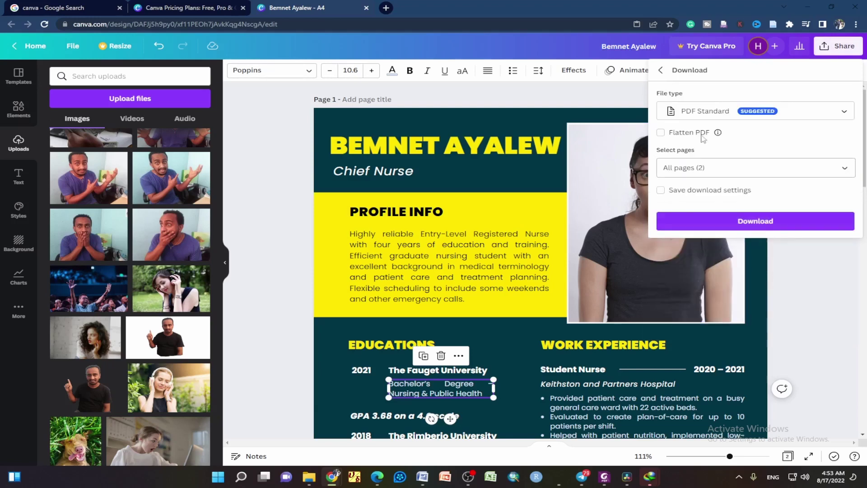
{"action": "left_click", "coordinate": [792, 111]}
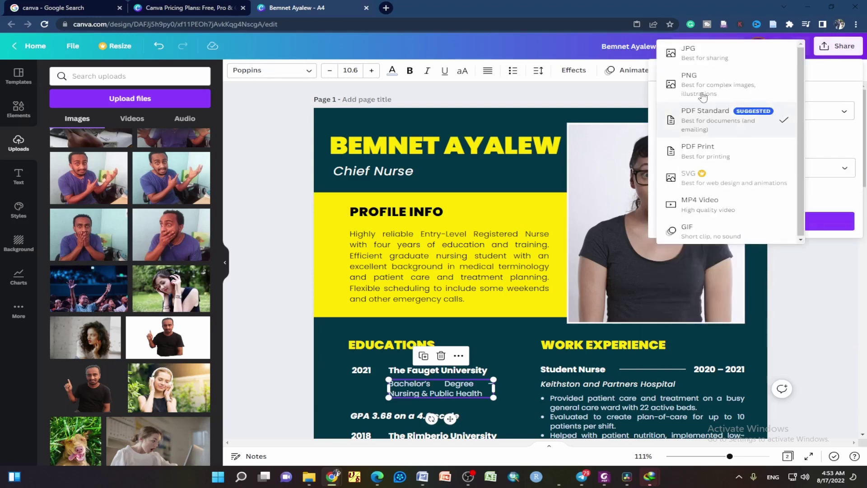
{"action": "left_click", "coordinate": [818, 96]}
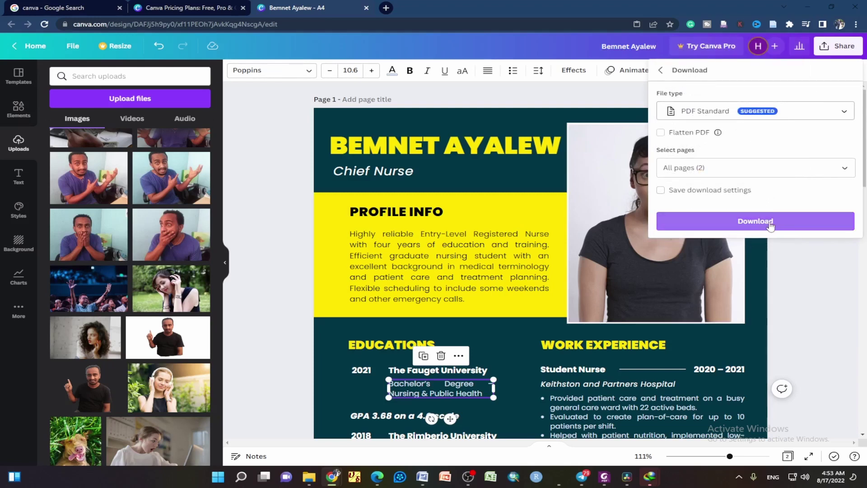
{"action": "left_click", "coordinate": [756, 221]}
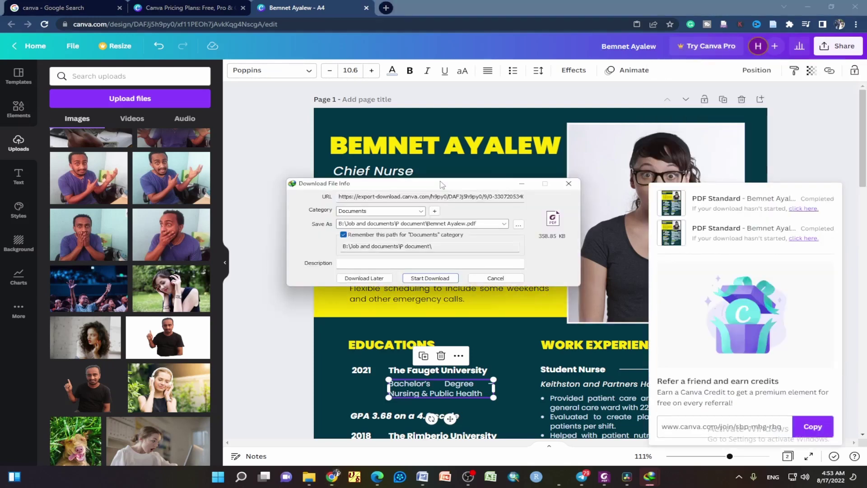